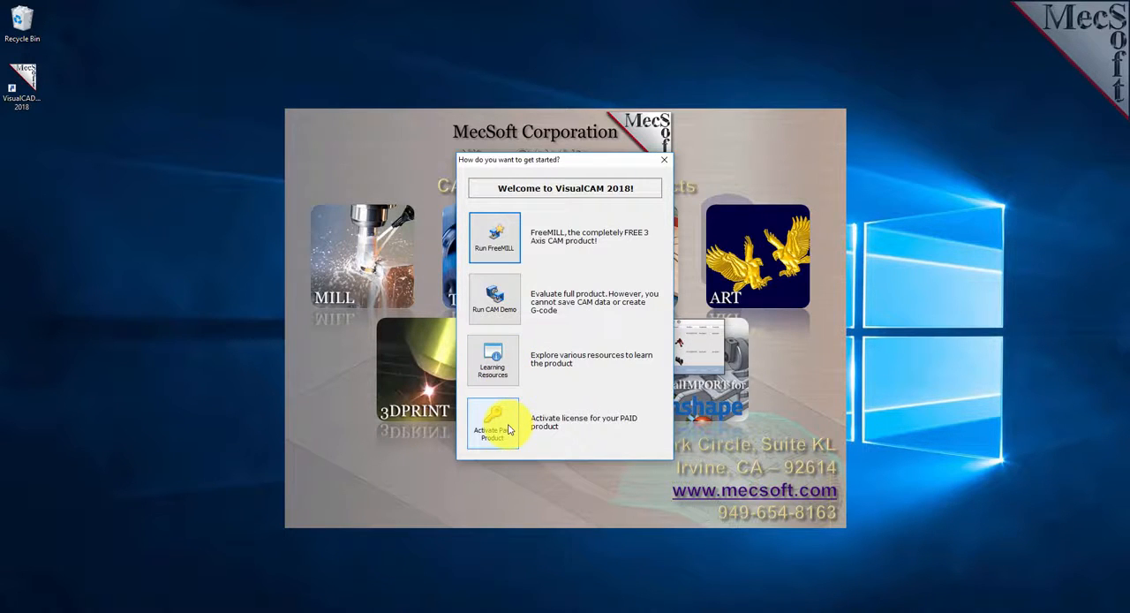
# Start the free 3-axis FreeMILL product and look over its wizard pages, ending on the cutting direction settings.
pyautogui.click(502, 243)
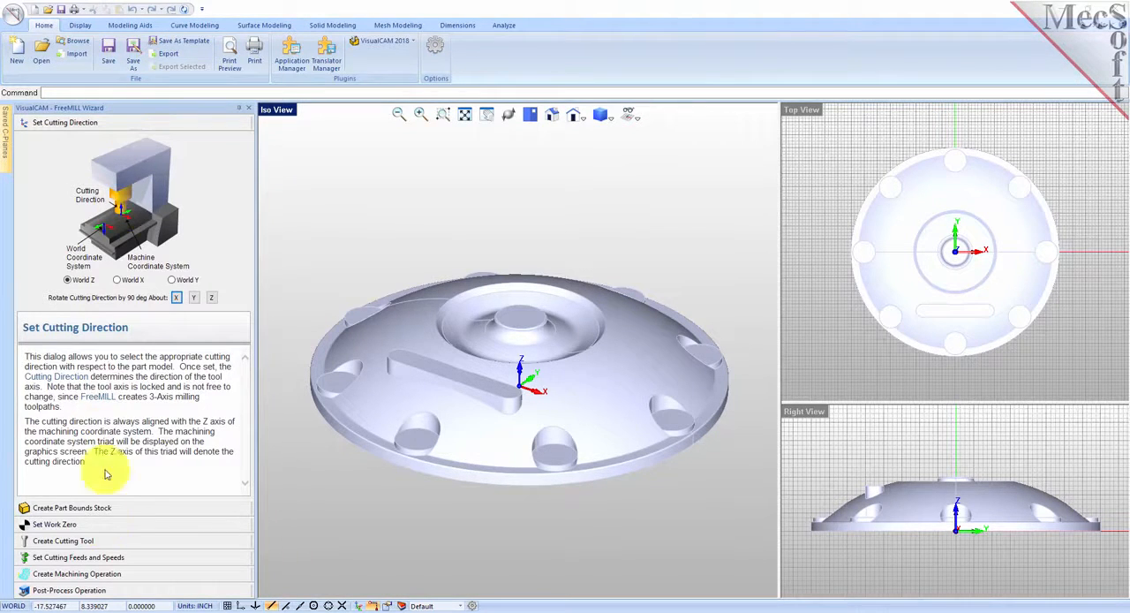
pyautogui.click(124, 509)
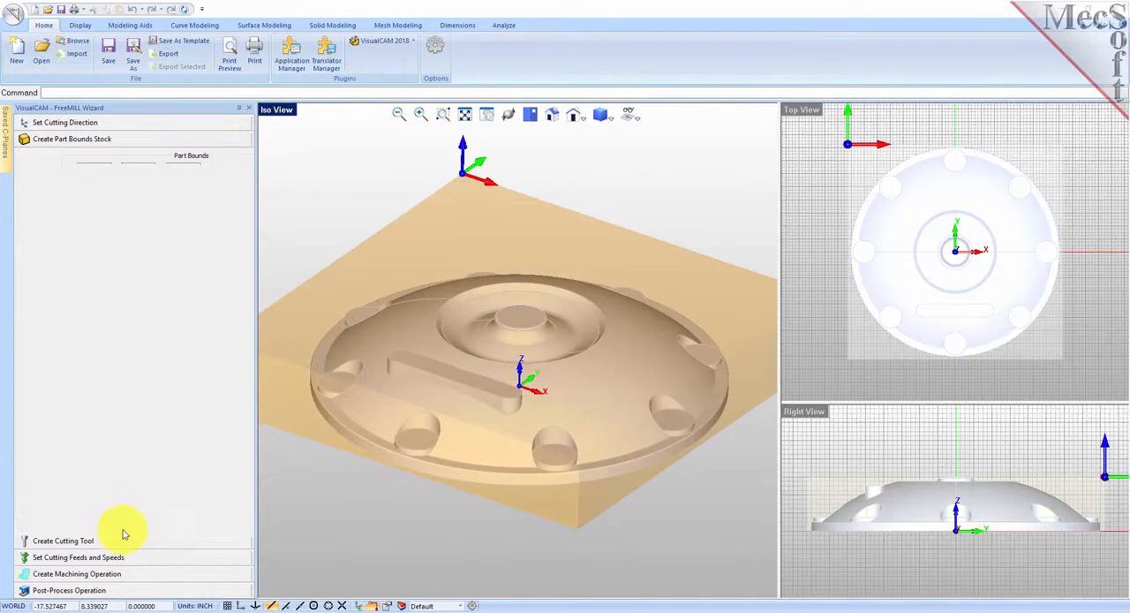
pyautogui.click(117, 542)
pyautogui.click(117, 559)
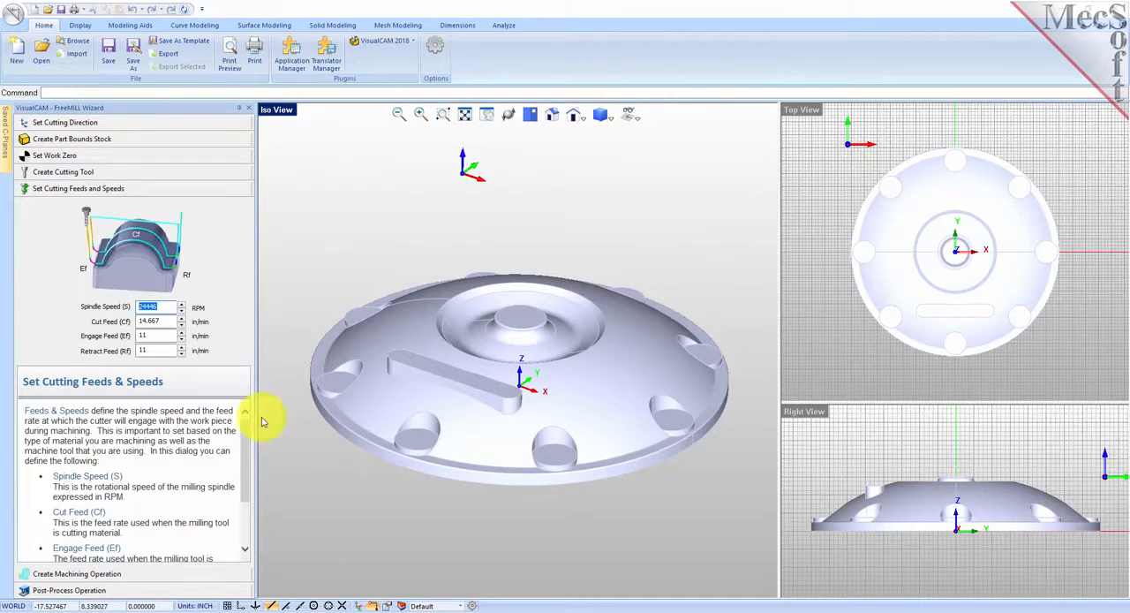
pyautogui.click(177, 122)
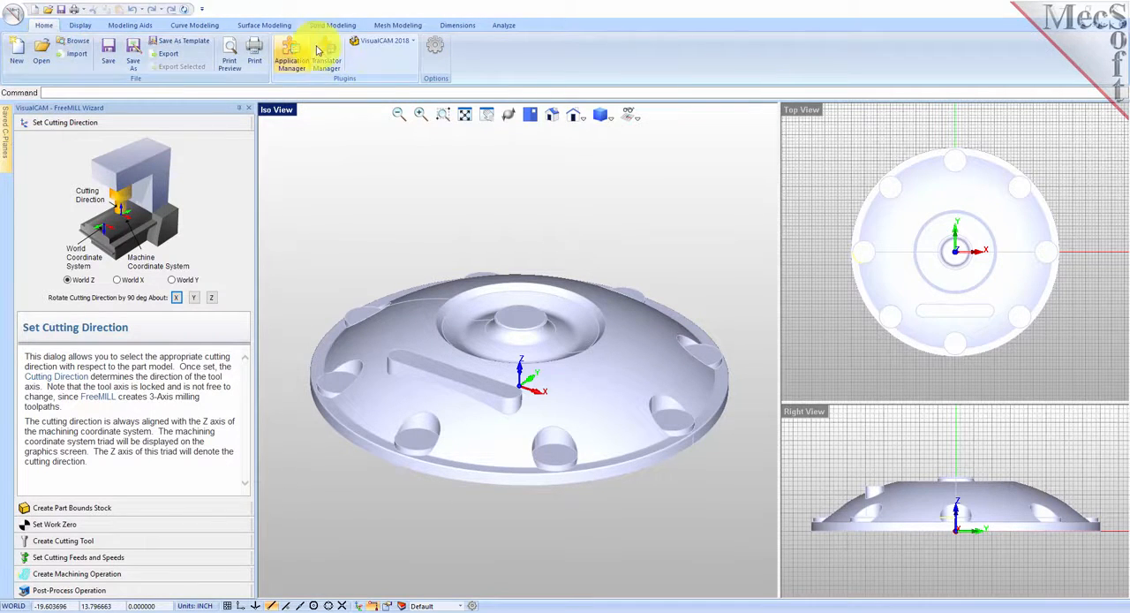
pyautogui.click(414, 42)
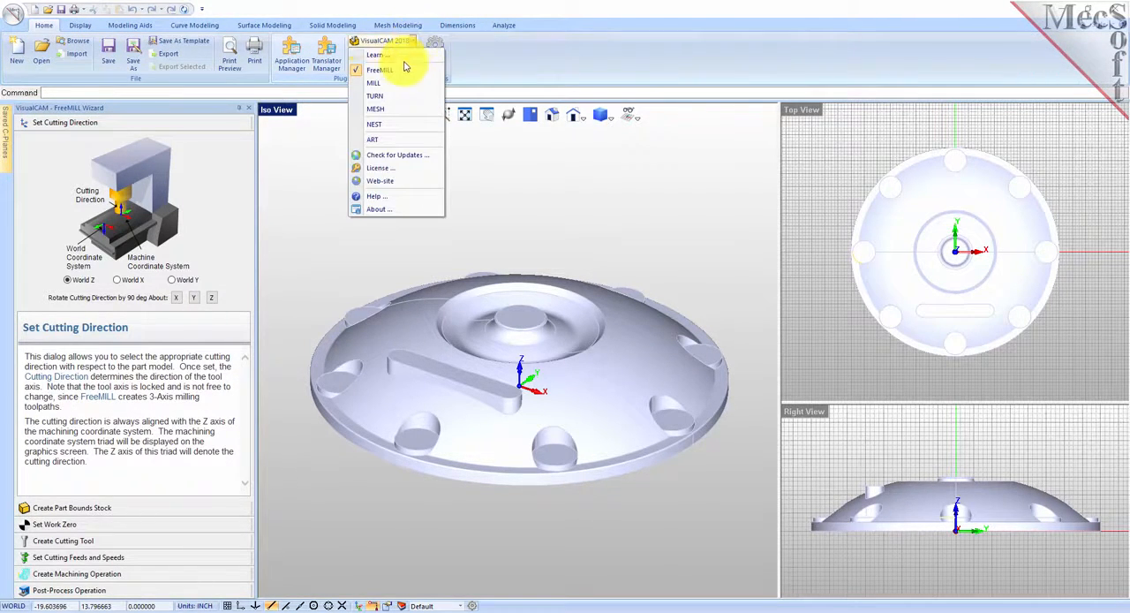
pyautogui.click(523, 16)
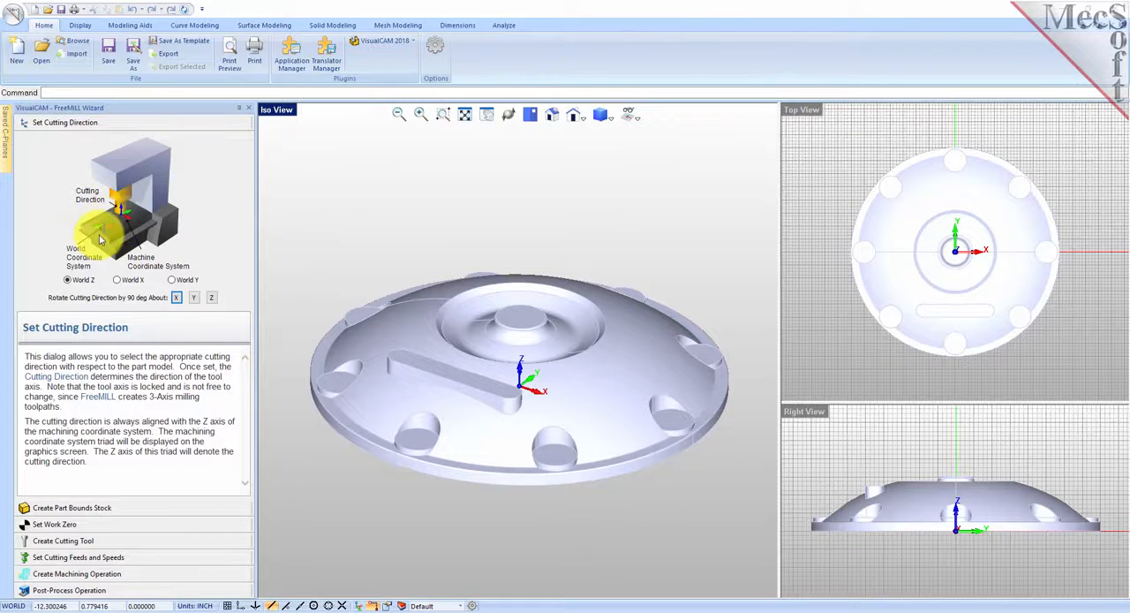
pyautogui.click(399, 291)
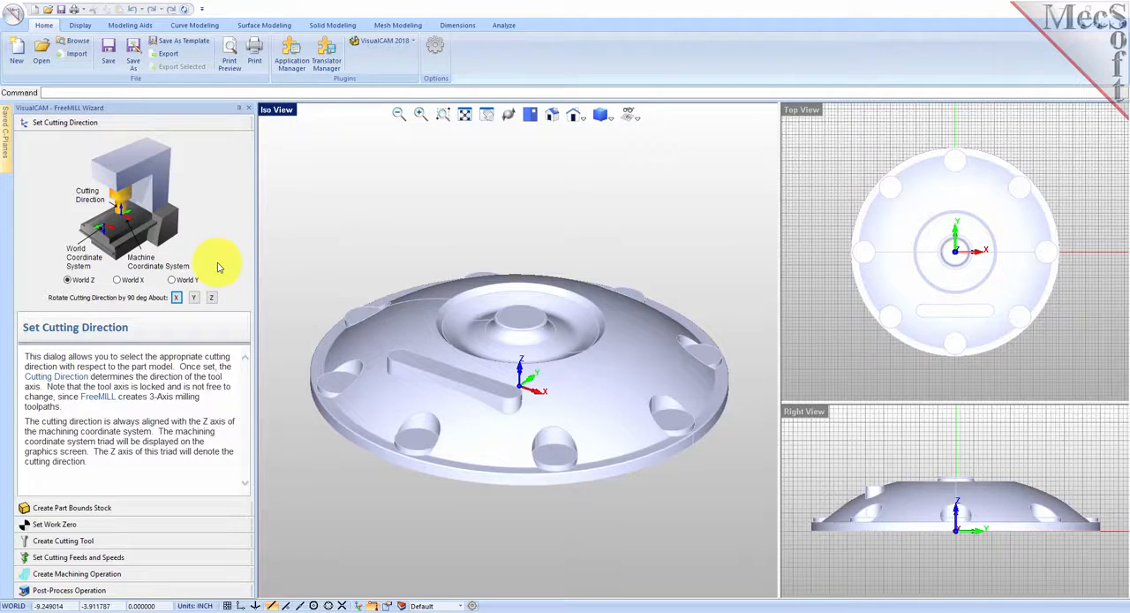
pyautogui.click(416, 346)
# Try World Y as the cutting direction and return it to World Z.
pyautogui.click(172, 281)
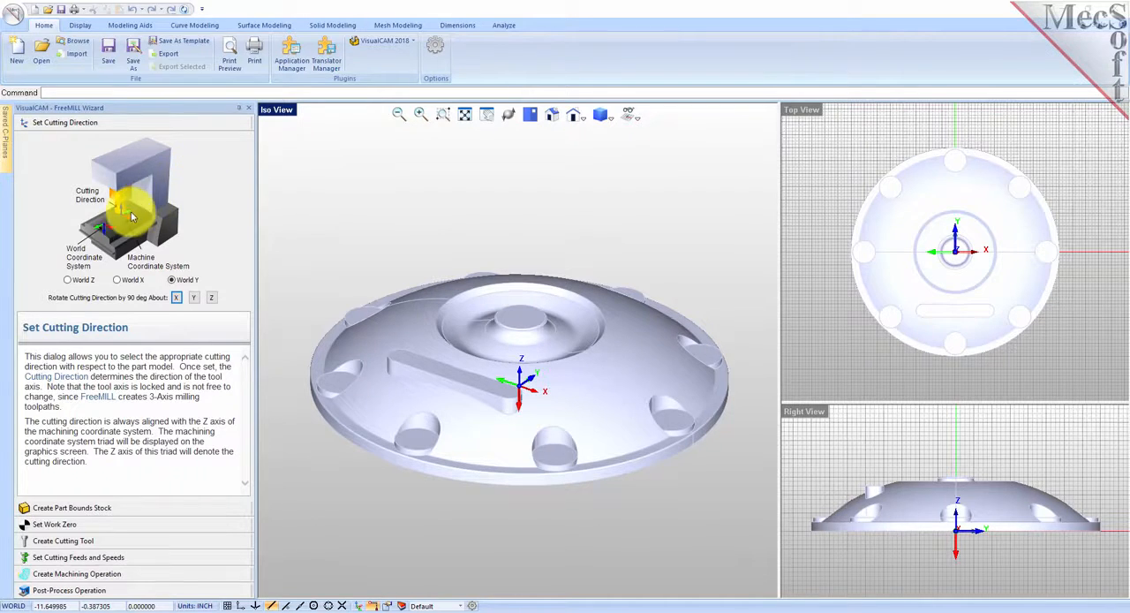
pyautogui.click(523, 389)
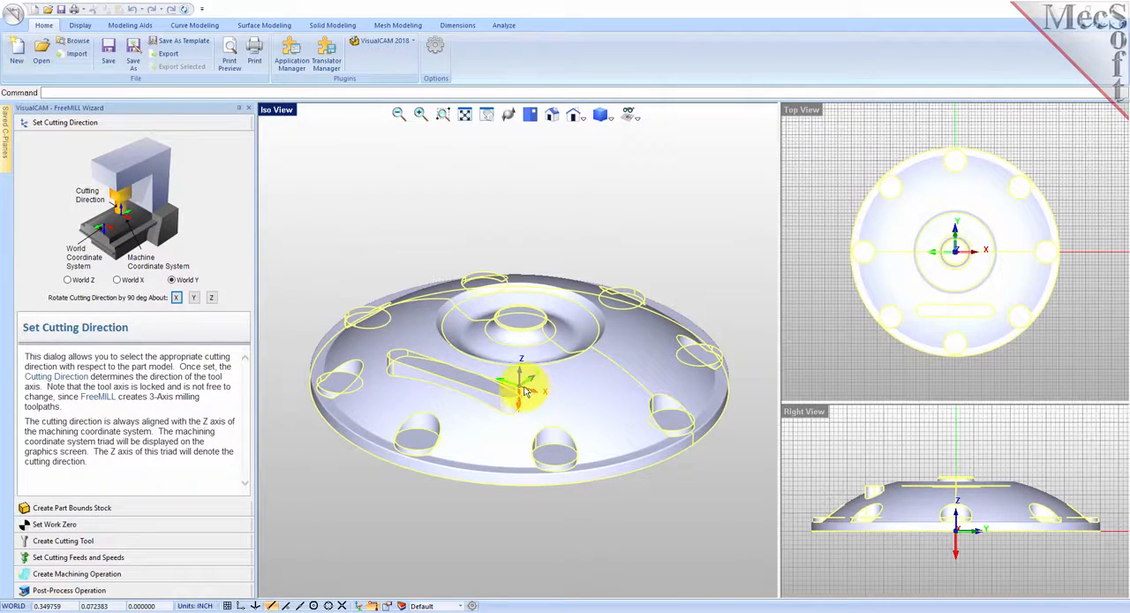
pyautogui.click(287, 353)
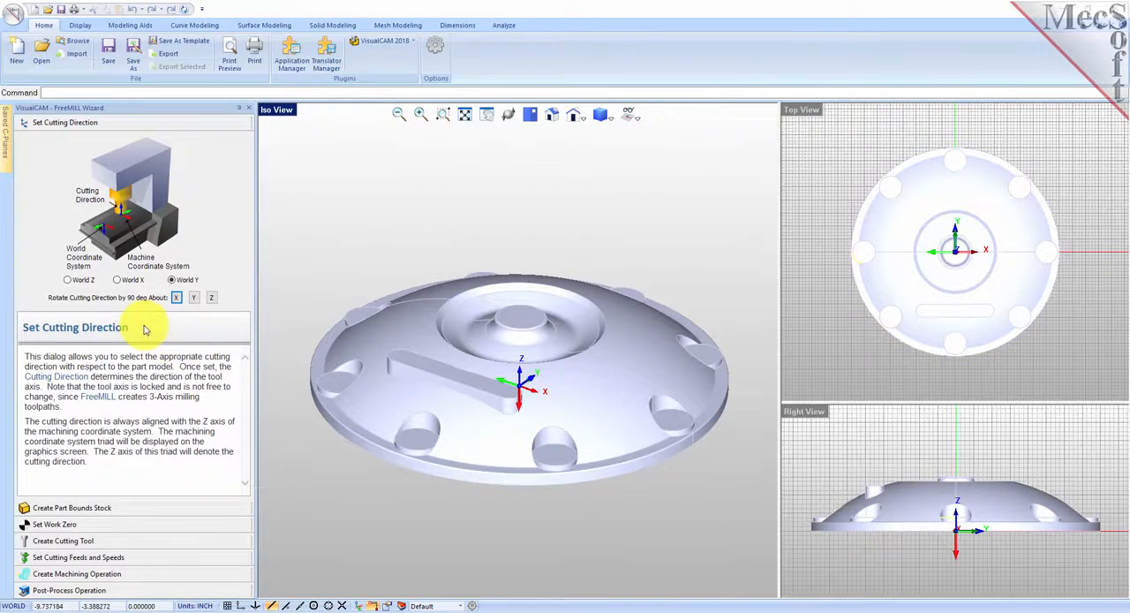
pyautogui.click(68, 280)
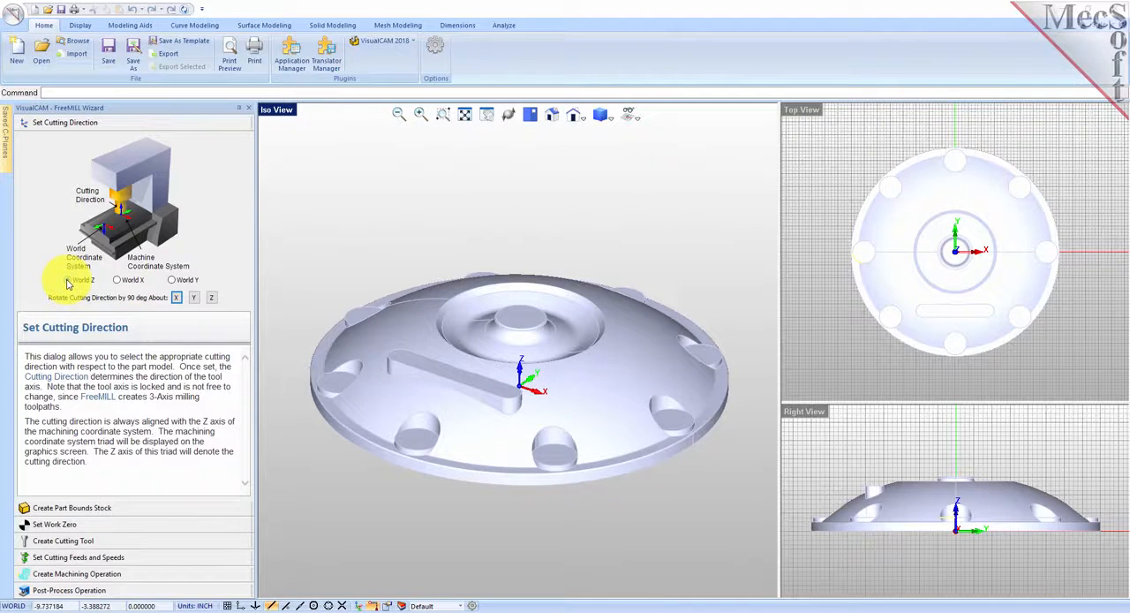
pyautogui.click(495, 411)
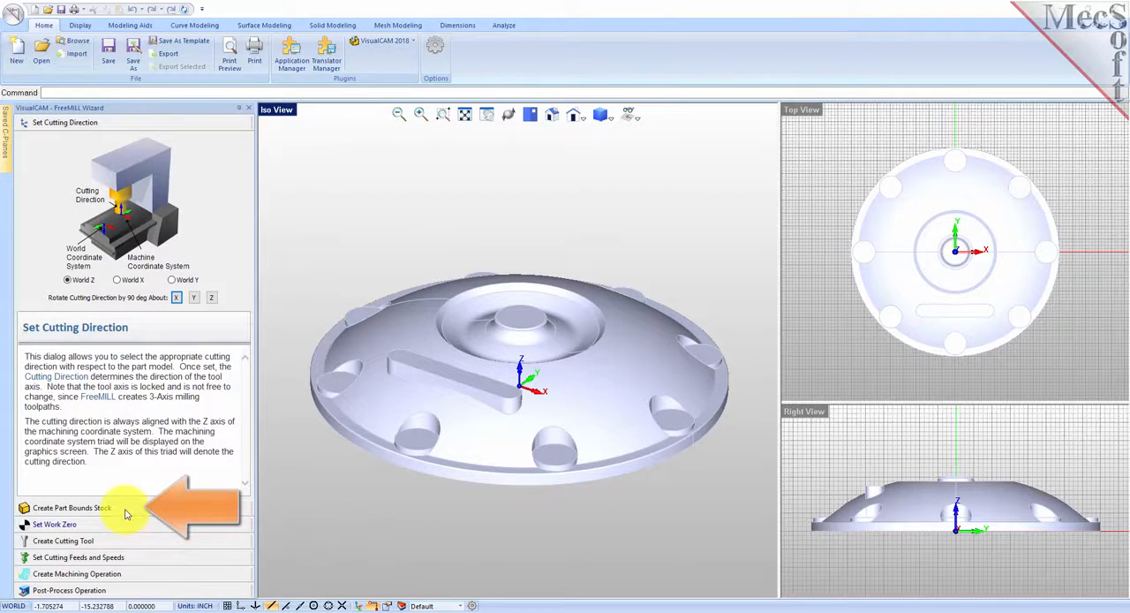
# Create the part bounds stock with X and Y offsets of 0.25 inch and a Z+ offset of 0.
pyautogui.click(72, 508)
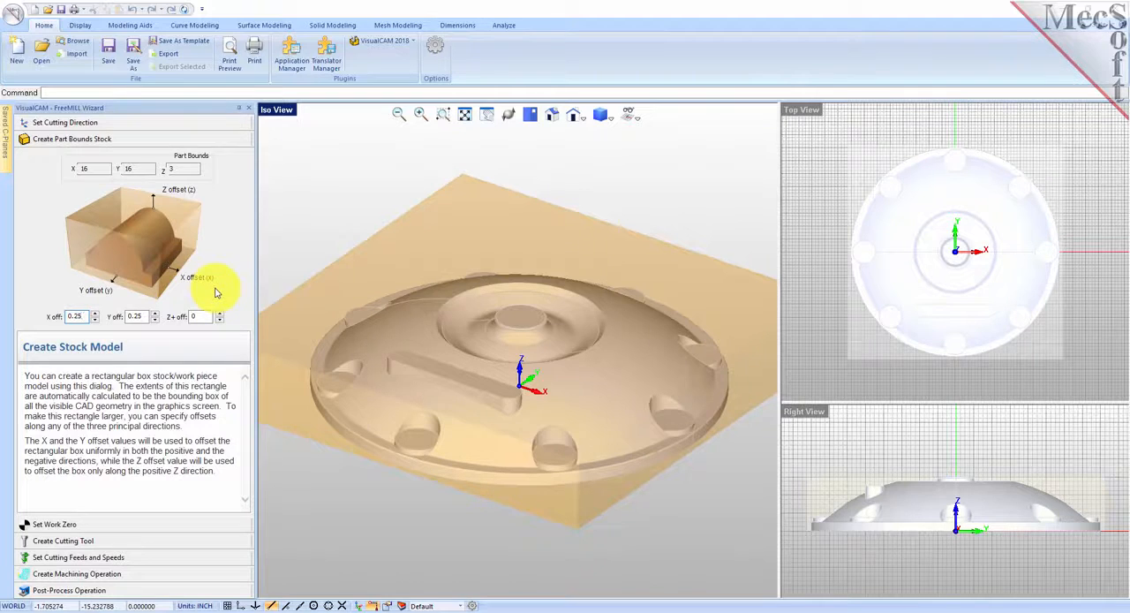
pyautogui.moveTo(83, 316); pyautogui.dragTo(57, 317)
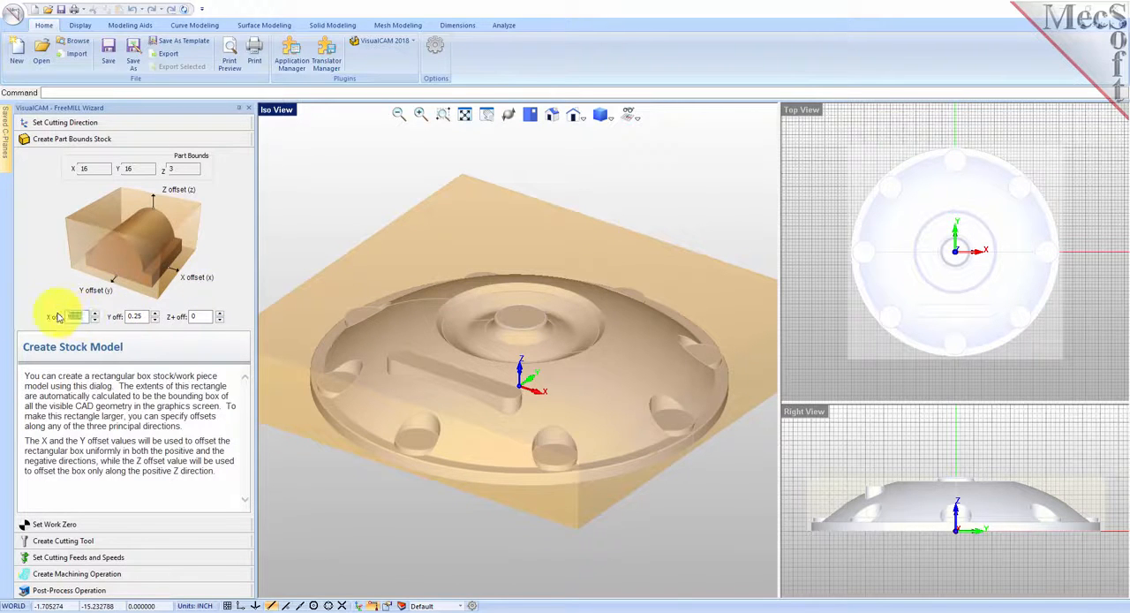
pyautogui.moveTo(143, 316); pyautogui.dragTo(120, 318)
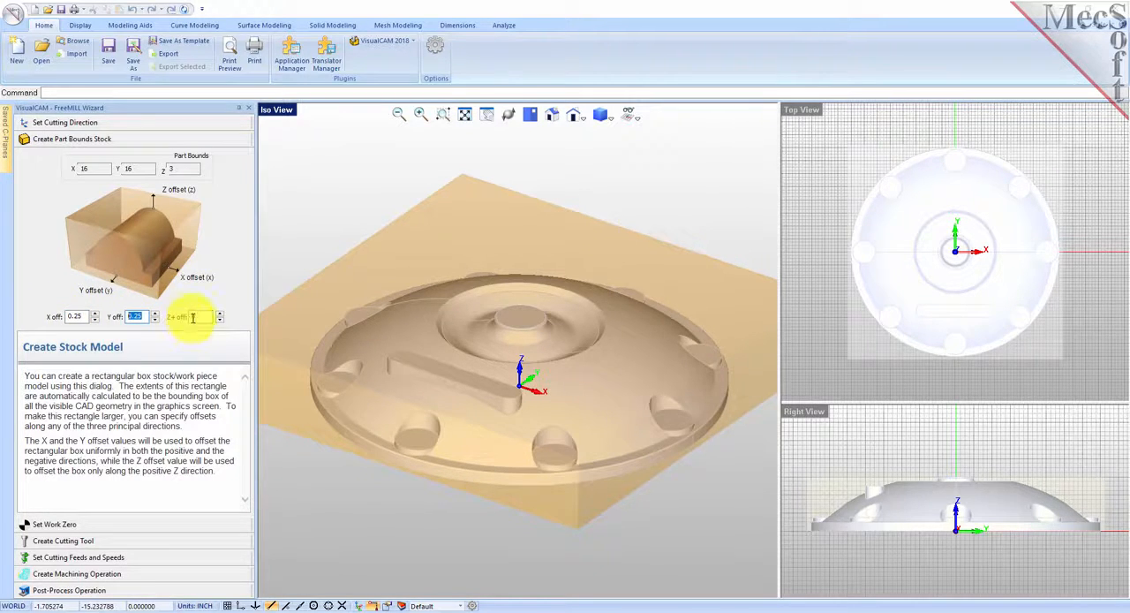
pyautogui.moveTo(205, 316); pyautogui.dragTo(179, 318)
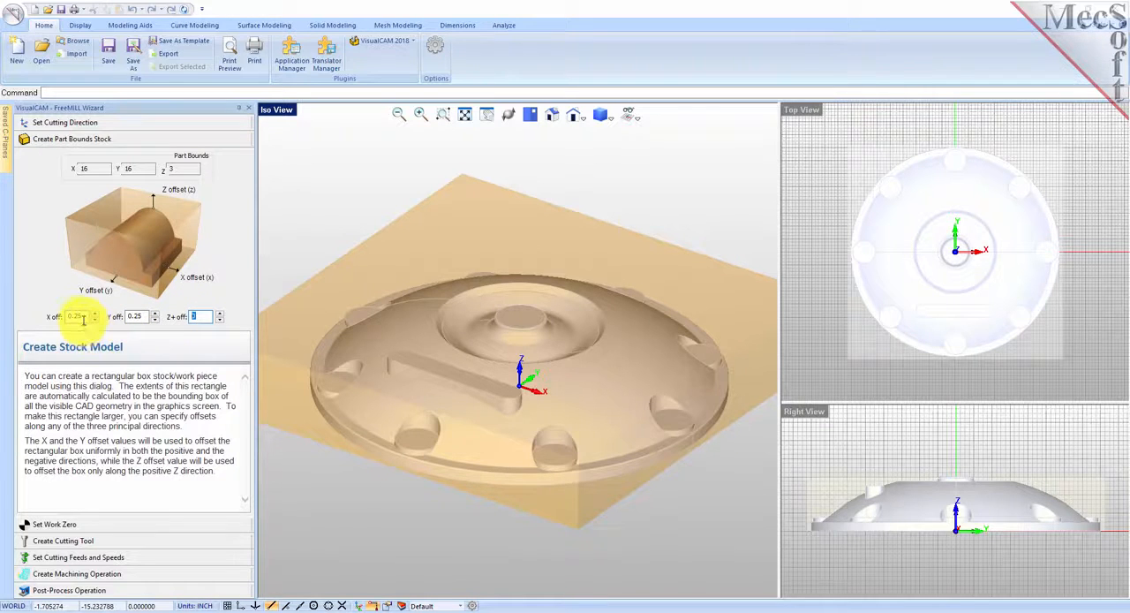
pyautogui.moveTo(83, 316); pyautogui.dragTo(67, 316)
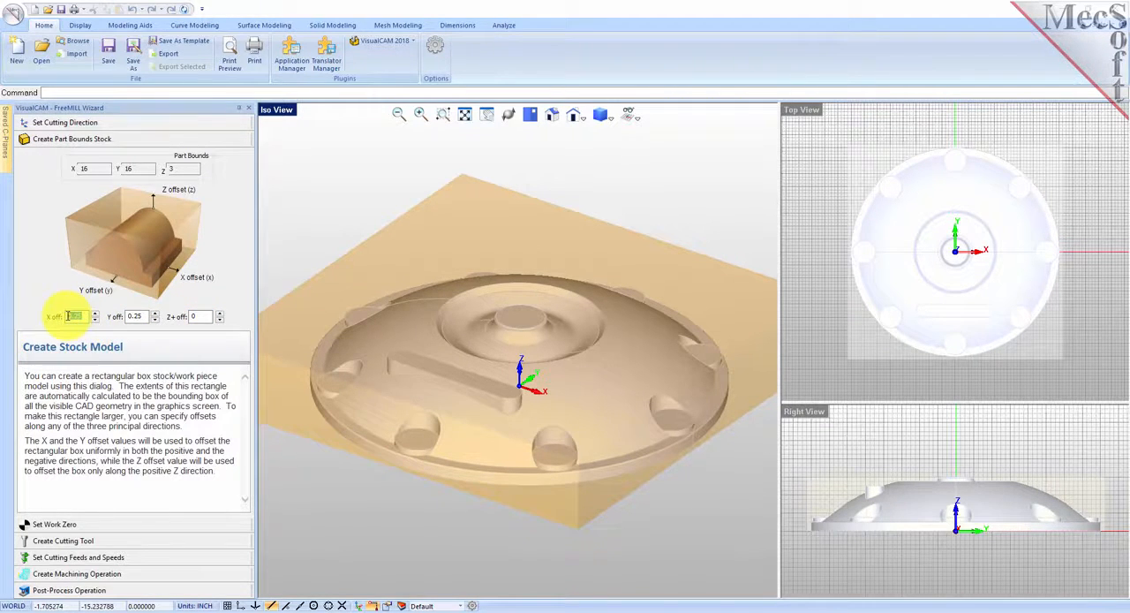
pyautogui.moveTo(145, 316); pyautogui.dragTo(123, 317)
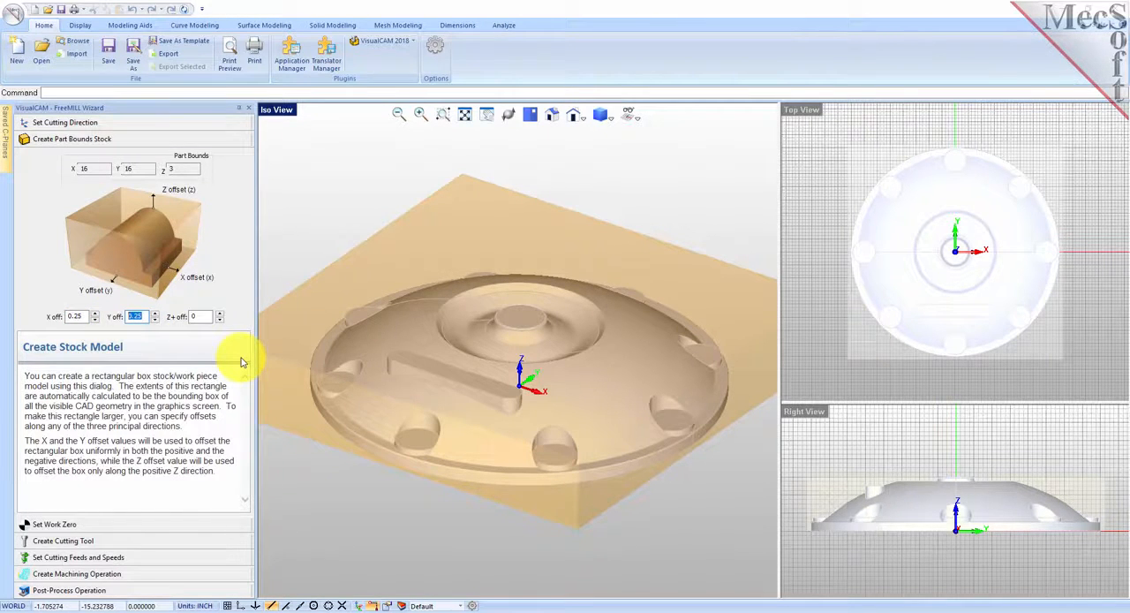
# Set the work zero to the stock box's highest Z, north west corner, and define a ball cutting tool with 0.5 inch diameter.
pyautogui.click(86, 526)
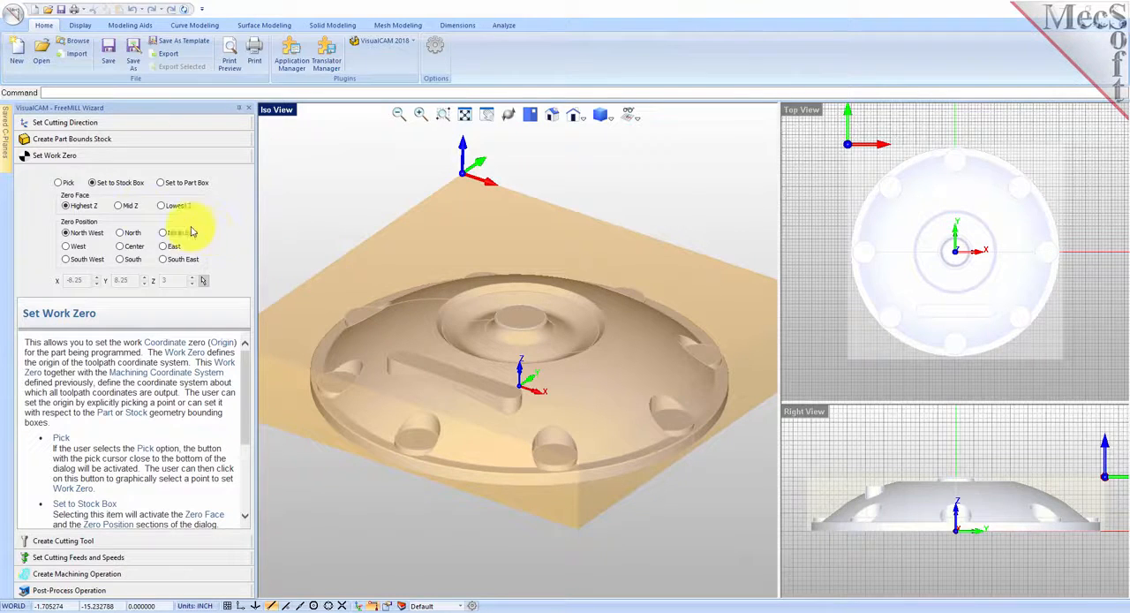
pyautogui.click(93, 182)
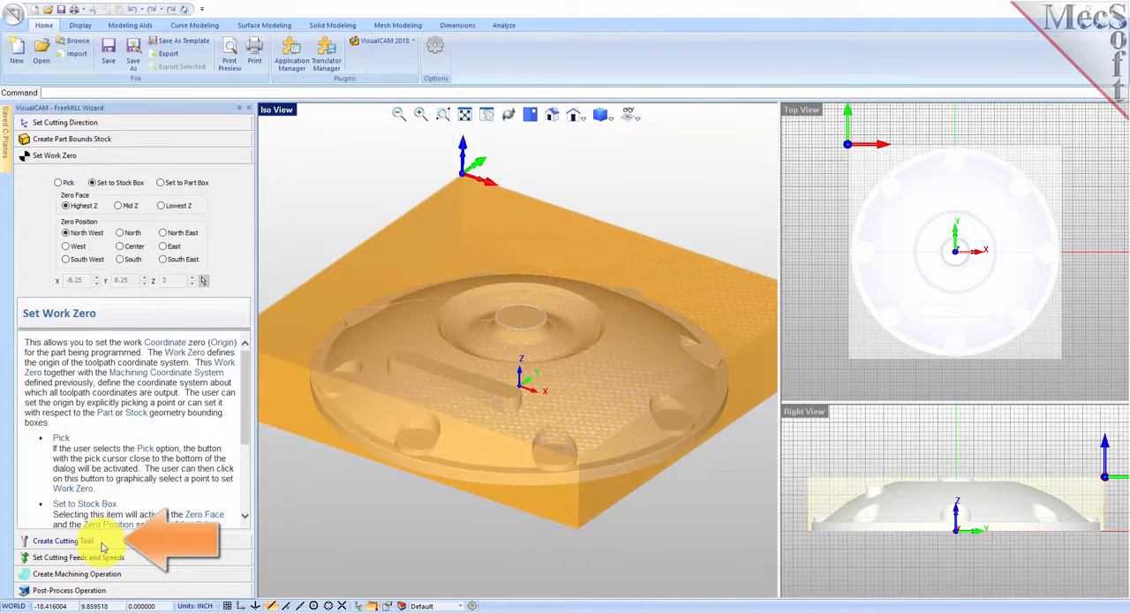
pyautogui.click(61, 541)
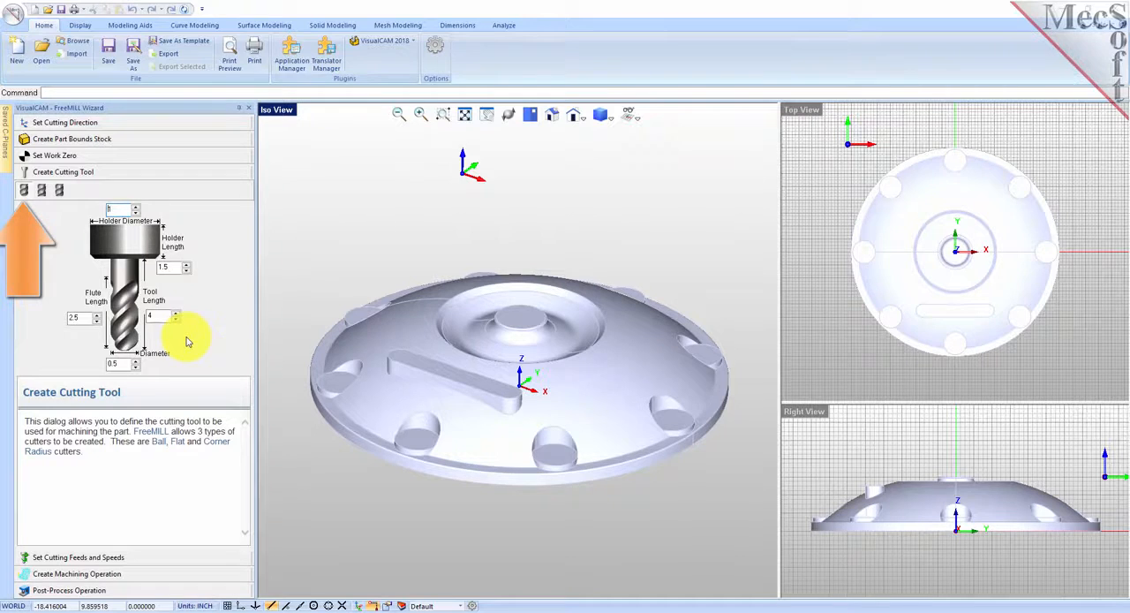
pyautogui.doubleClick(112, 363)
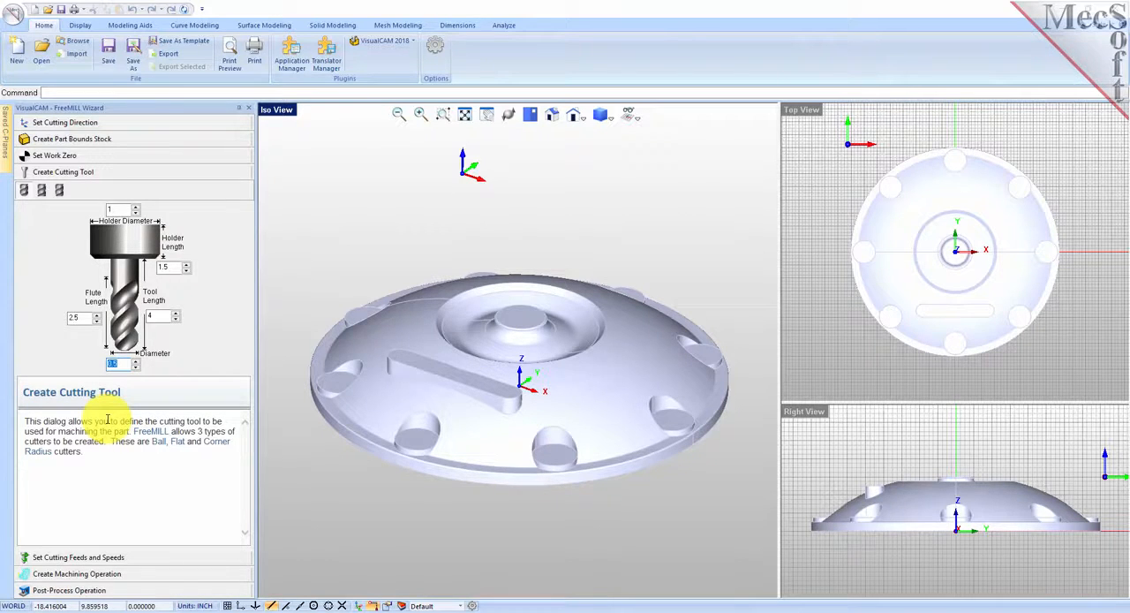
# Define the cutting feeds and speeds with 24446 RPM spindle speed, 14.667 in/min cut feed, and 11 in/min engage and retract feeds.
pyautogui.click(137, 563)
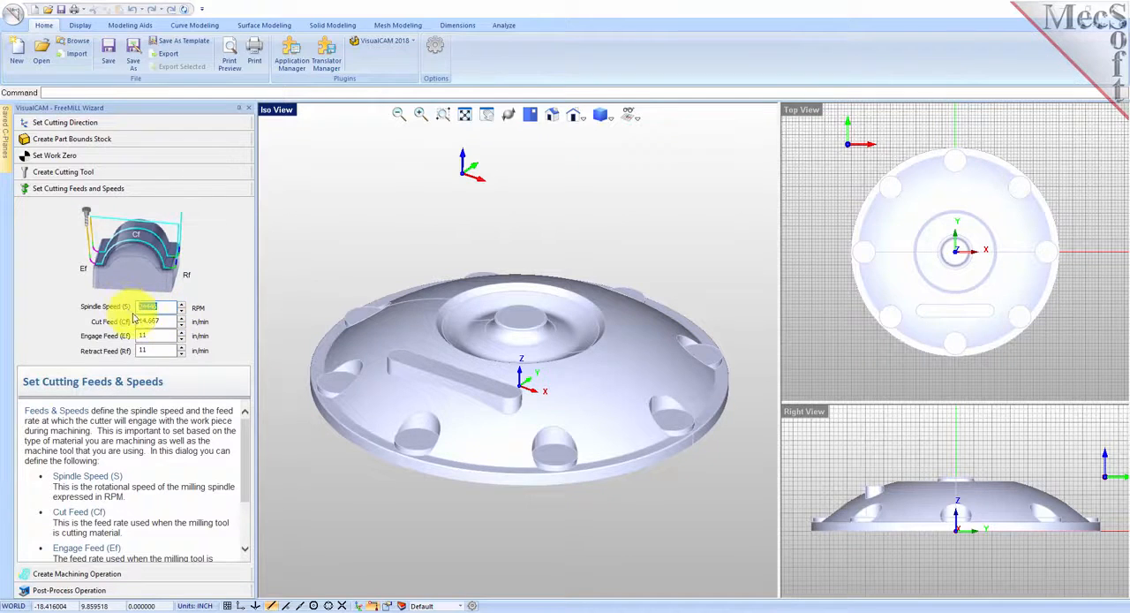
pyautogui.press('Tab')
pyautogui.press('Tab')
pyautogui.press('Tab')
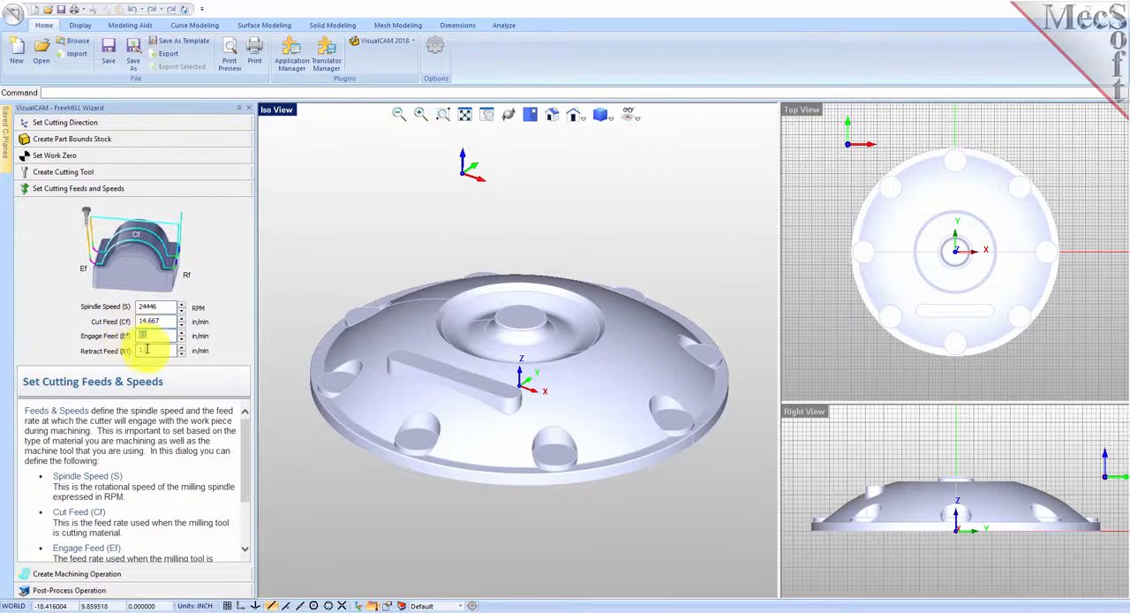
pyautogui.moveTo(245, 441)
pyautogui.mouseDown()
pyautogui.moveTo(247, 497)
pyautogui.moveTo(247, 424)
pyautogui.mouseUp()
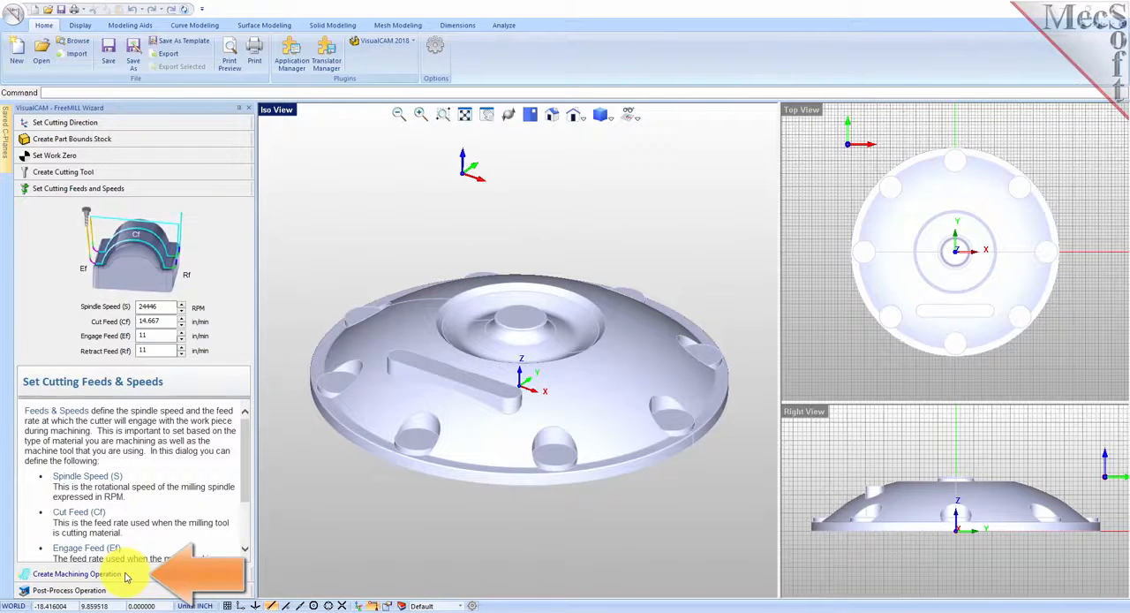
# Generate the machining toolpath with a 0.125 step distance and 0.25 stepdown distance, cutting along X.
pyautogui.click(77, 574)
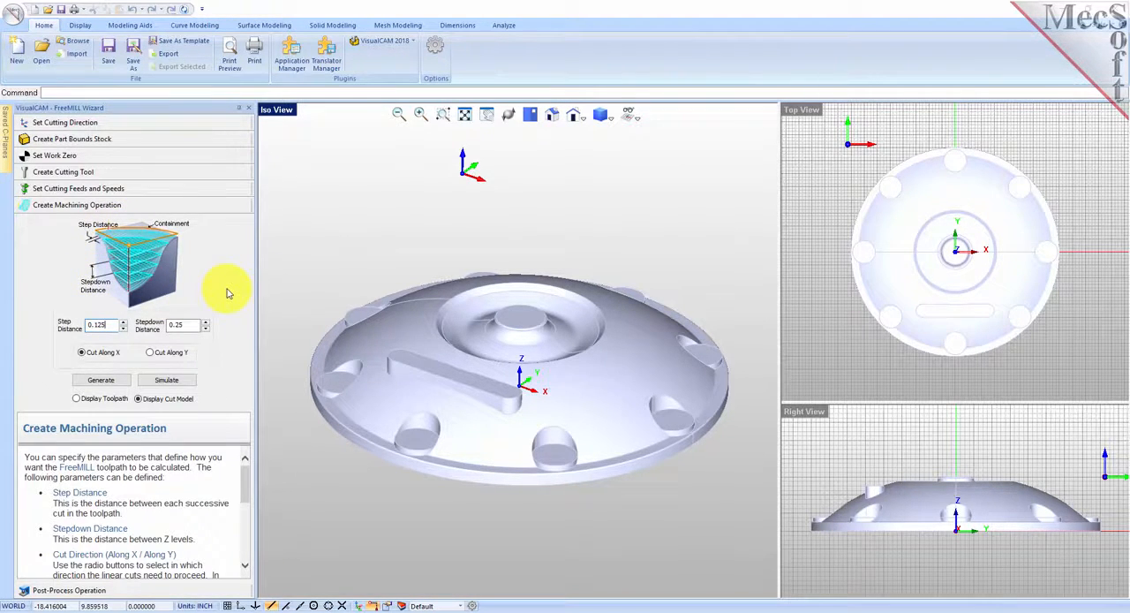
pyautogui.doubleClick(99, 324)
pyautogui.click(74, 357)
pyautogui.doubleClick(187, 325)
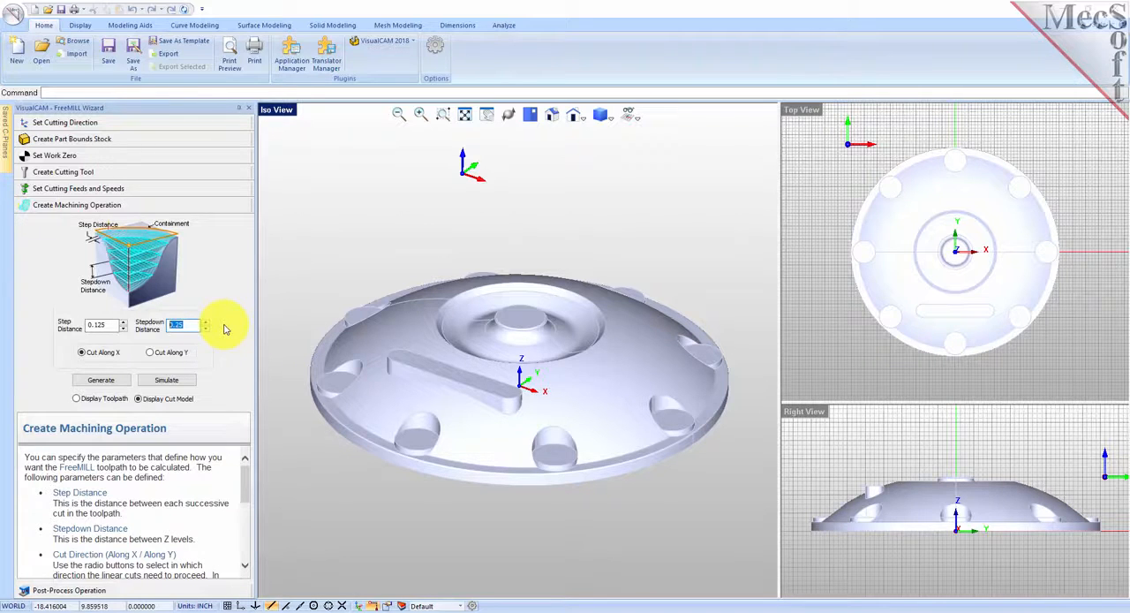
pyautogui.click(82, 354)
pyautogui.click(104, 381)
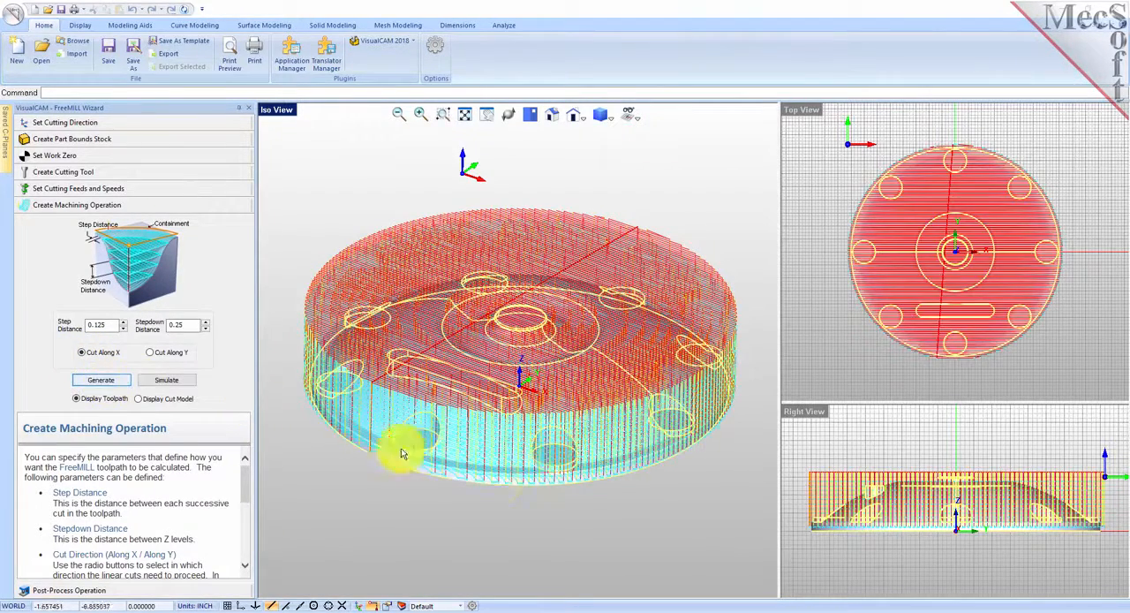
# Simulate the material removal, compare the toolpath display with the cut model, and leave the cut model displayed.
pyautogui.moveTo(497, 560); pyautogui.dragTo(565, 504, button='middle')
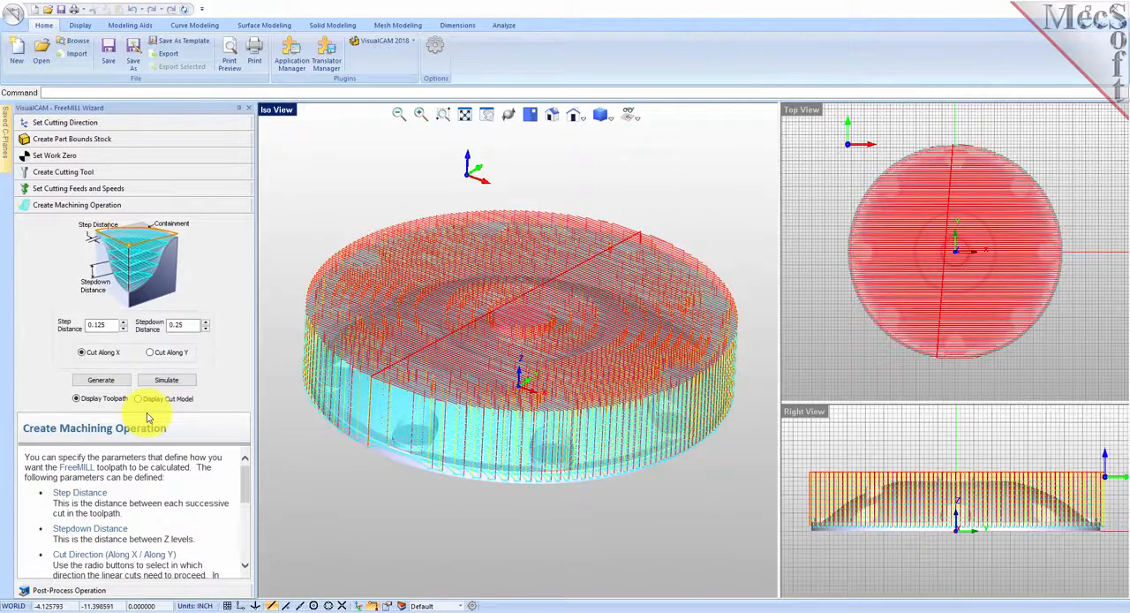
pyautogui.click(166, 380)
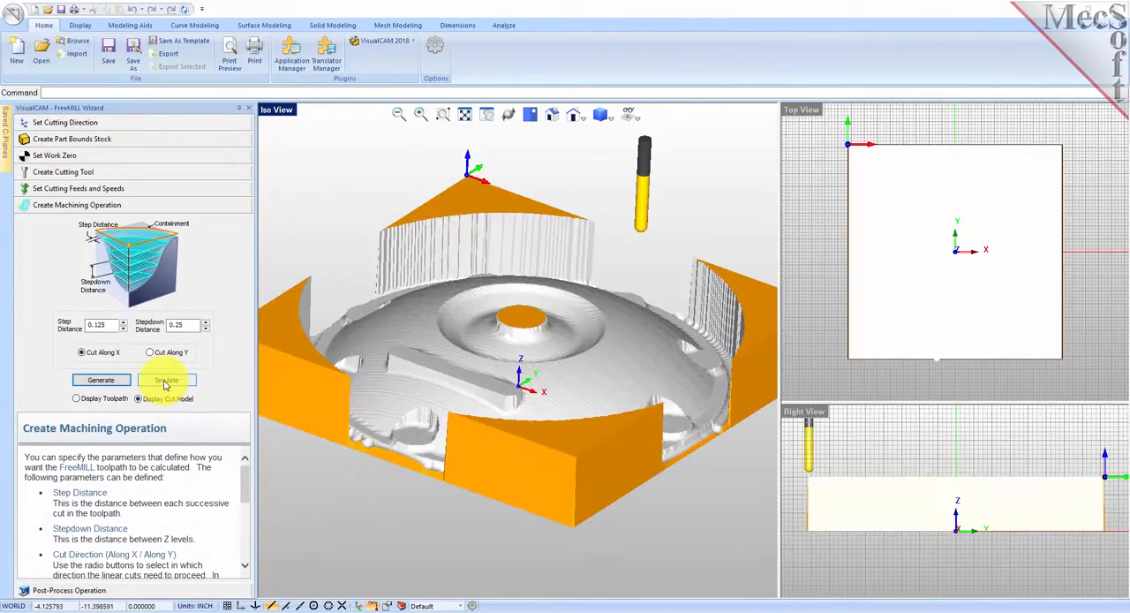
pyautogui.moveTo(618, 398); pyautogui.dragTo(569, 387, button='middle')
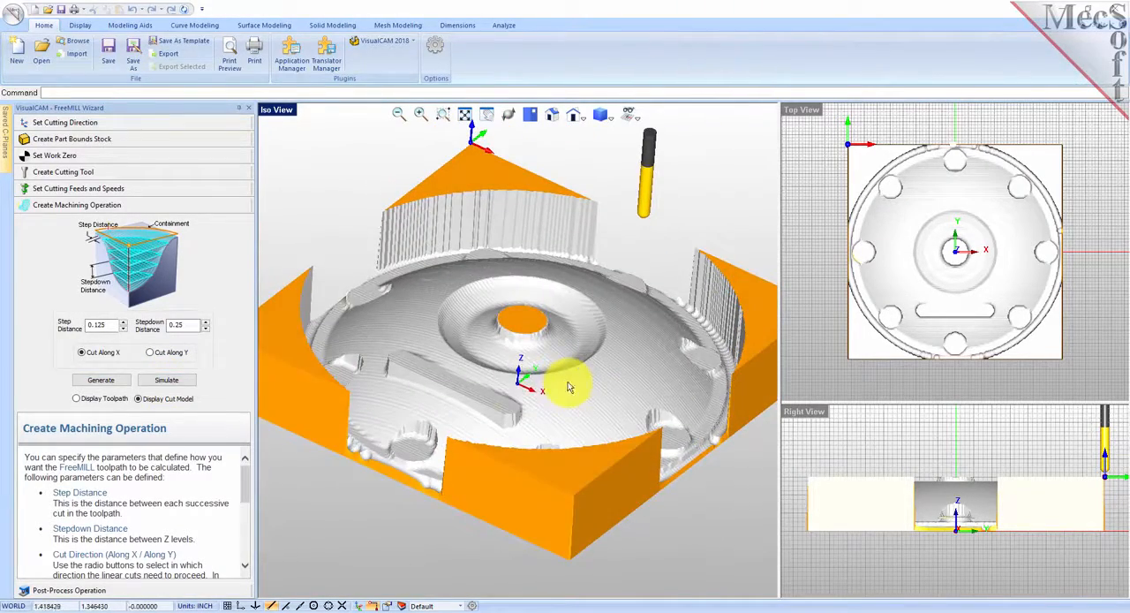
pyautogui.click(81, 399)
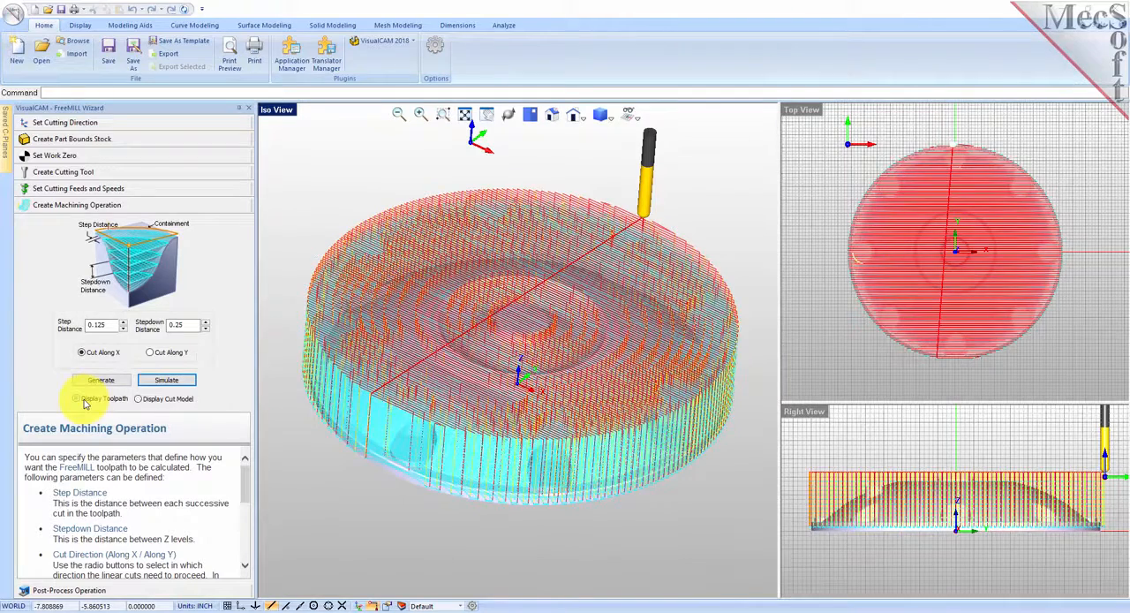
pyautogui.click(141, 400)
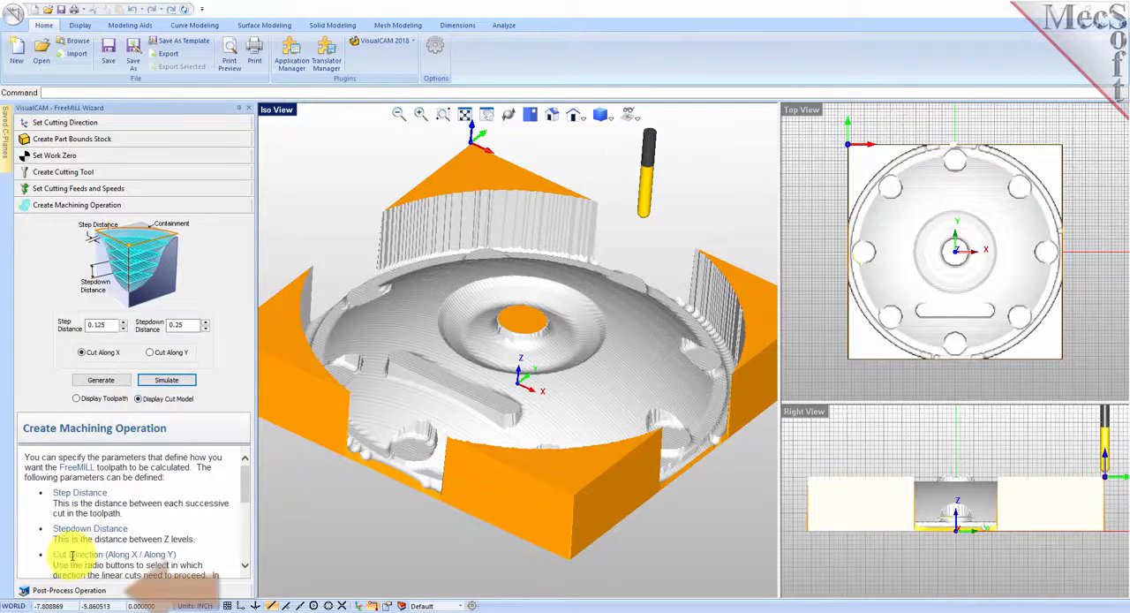
# Post-process the operation with the Haas post-processor, save it as cap.nc, and inspect the opening Z moves of the G-code.
pyautogui.click(78, 589)
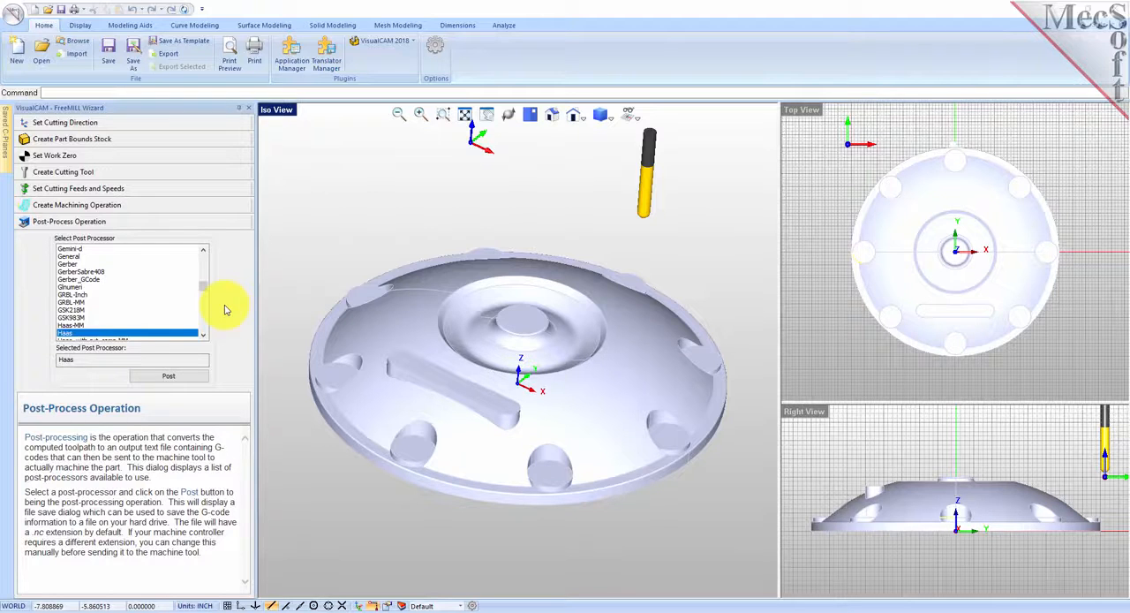
pyautogui.moveTo(204, 287)
pyautogui.mouseDown()
pyautogui.moveTo(204, 321)
pyautogui.moveTo(204, 254)
pyautogui.moveTo(194, 302)
pyautogui.mouseUp()
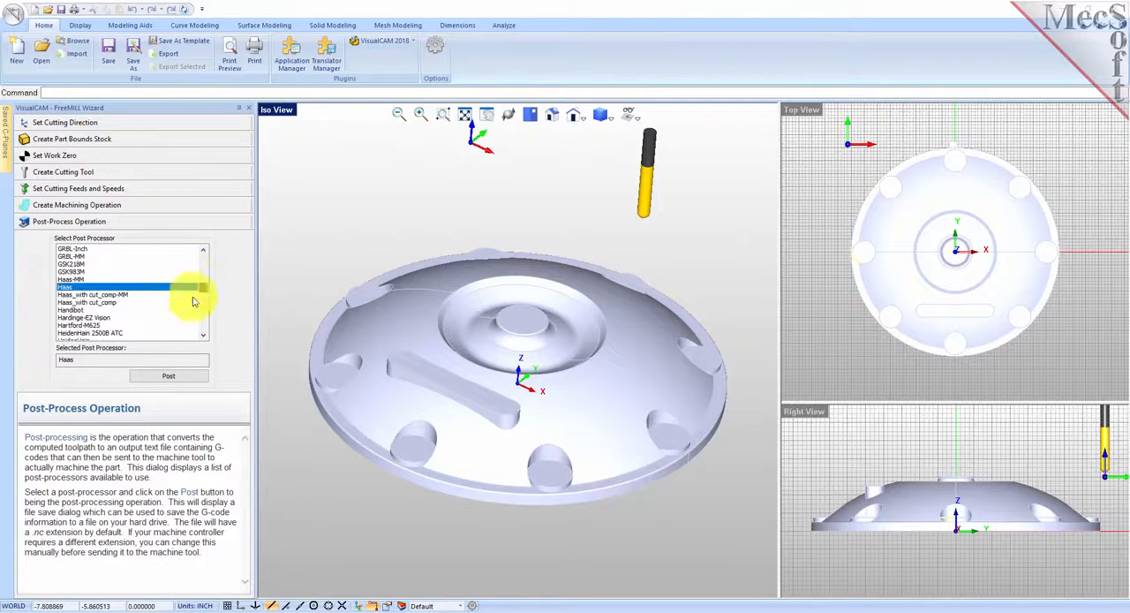
pyautogui.click(170, 376)
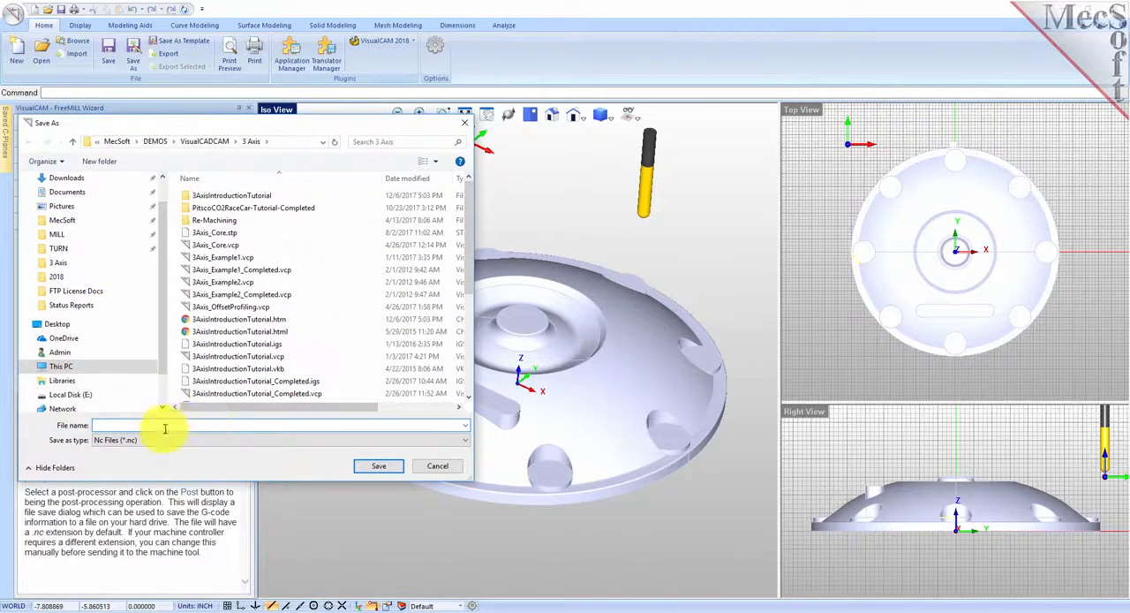
pyautogui.write('ca')
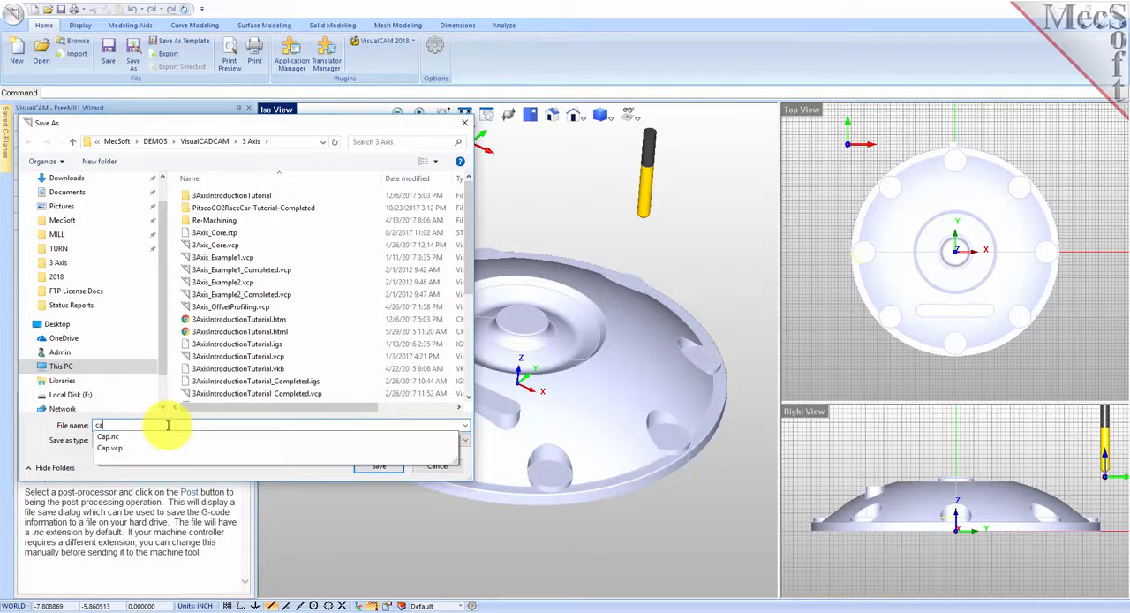
pyautogui.write('p.nc')
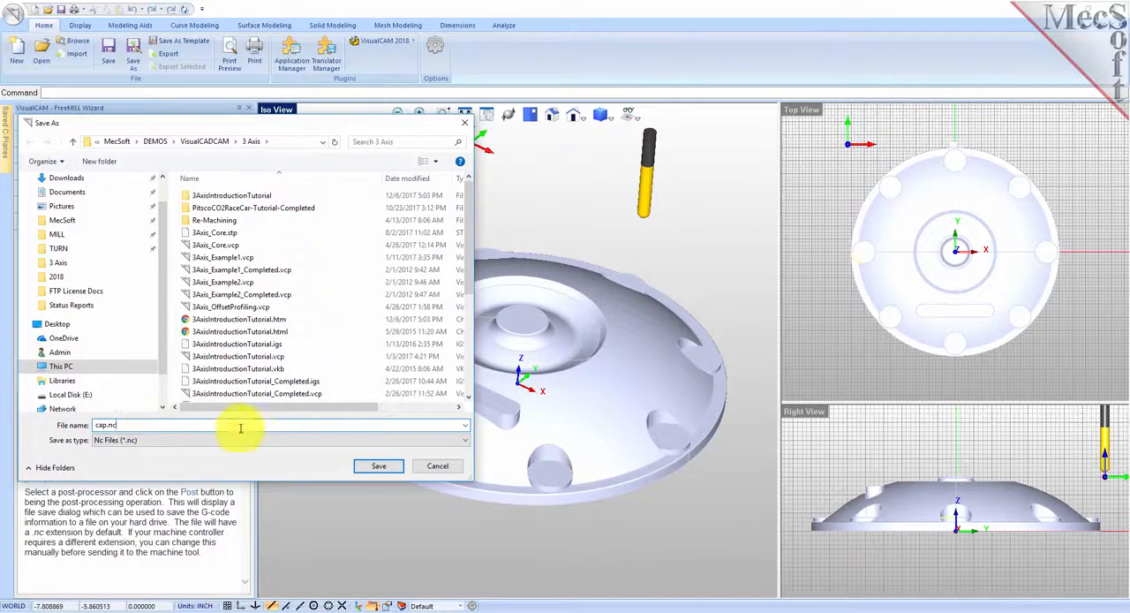
pyautogui.click(393, 470)
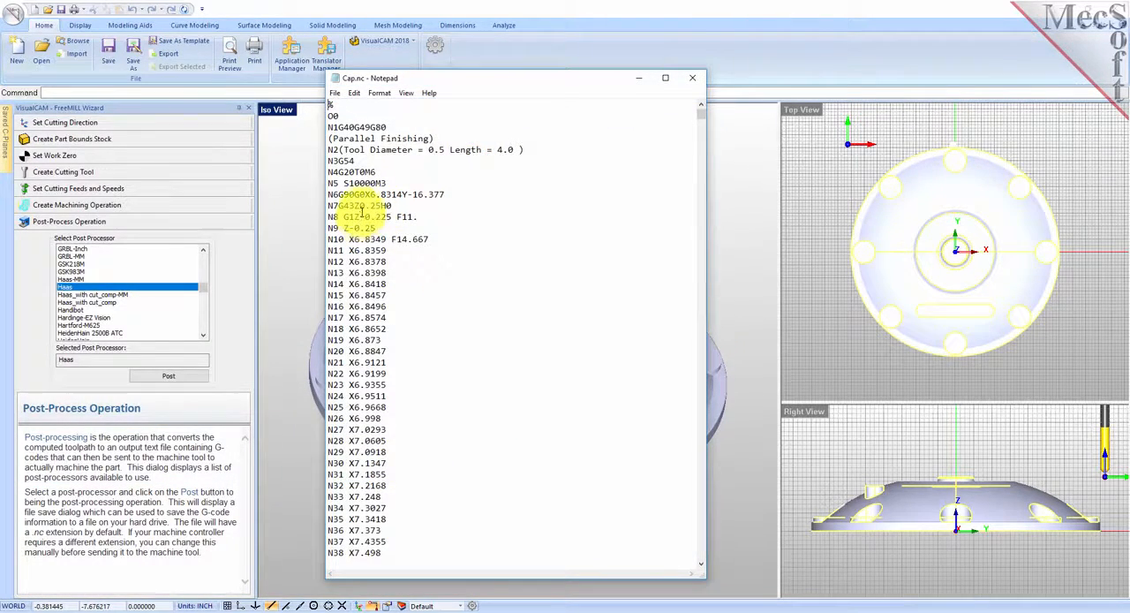
pyautogui.moveTo(354, 206); pyautogui.dragTo(376, 228)
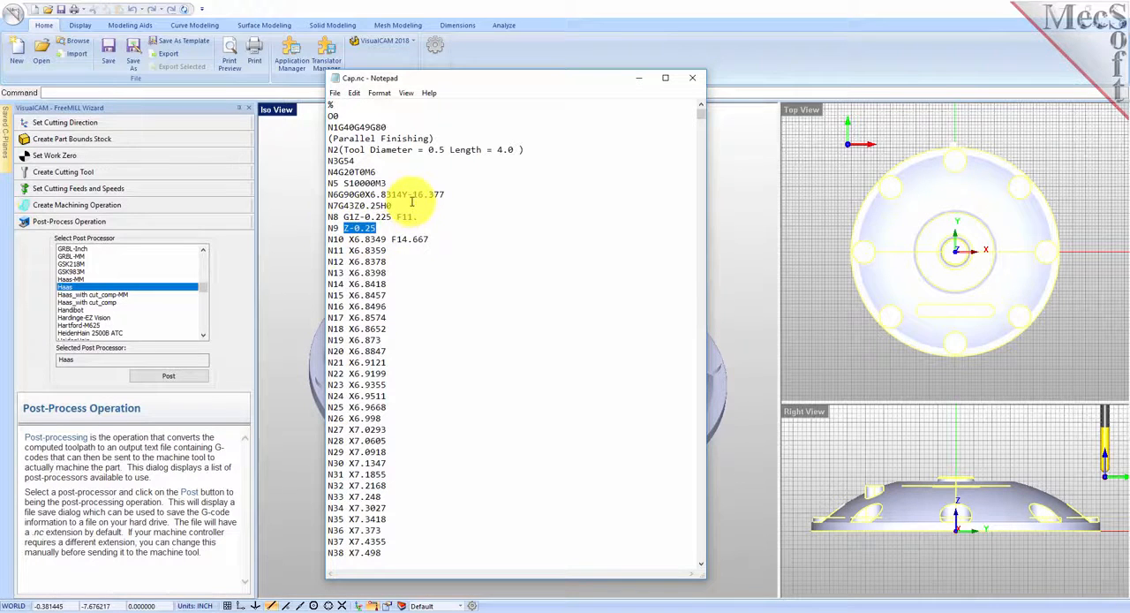